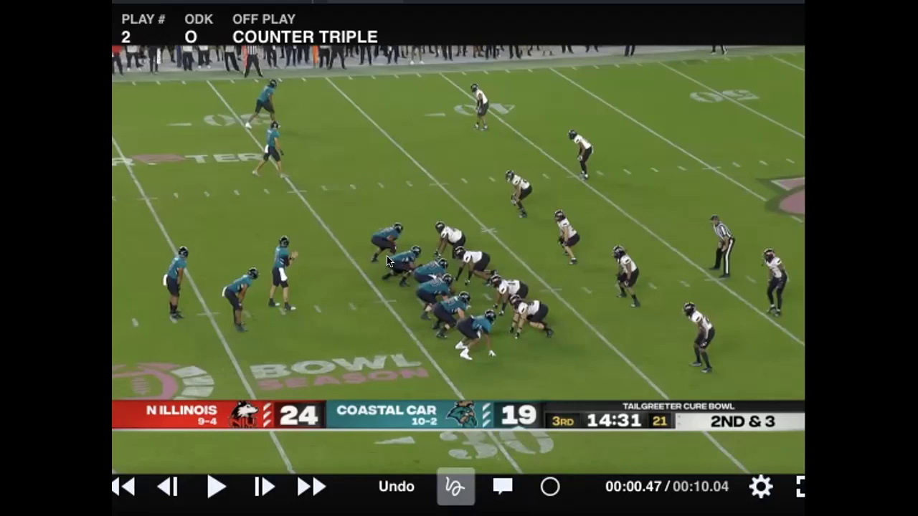
Step: Draw a yellow freehand path from the lineman left, then down along the yard line
mouse_move(388, 256)
left_mouse_down()
mouse_move(366, 252)
mouse_move(432, 349)
left_mouse_up()
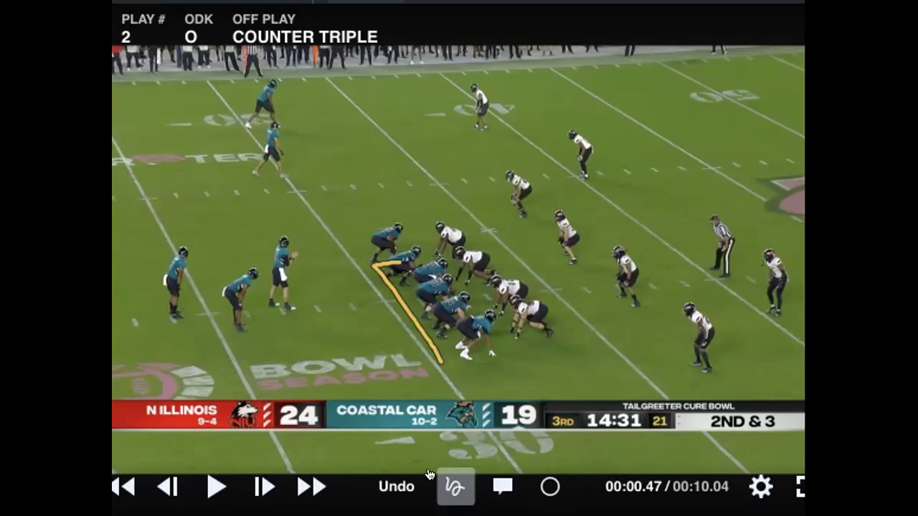
left_click(455, 486)
left_click(453, 329)
mouse_move(319, 174)
left_mouse_down()
mouse_move(594, 164)
mouse_move(609, 262)
mouse_move(657, 119)
left_mouse_up()
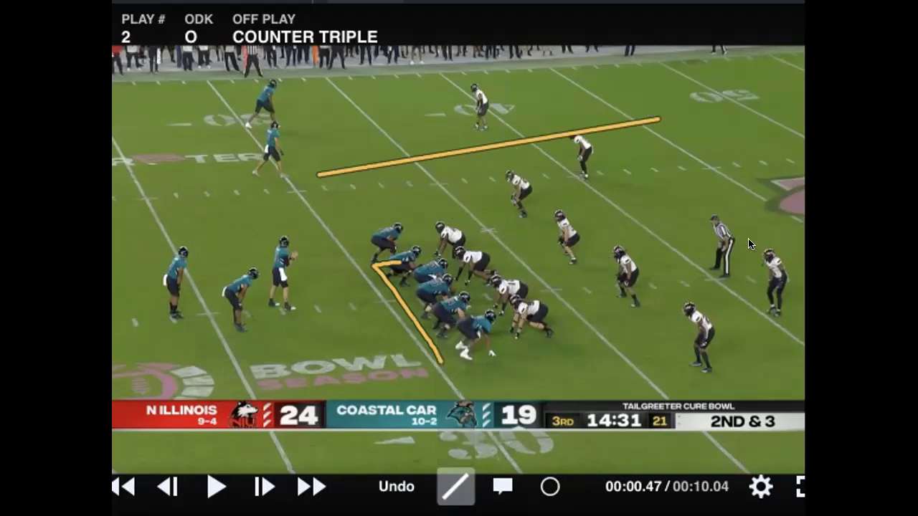
left_click(454, 486)
left_click(455, 364)
left_click_drag(403, 204, 684, 184)
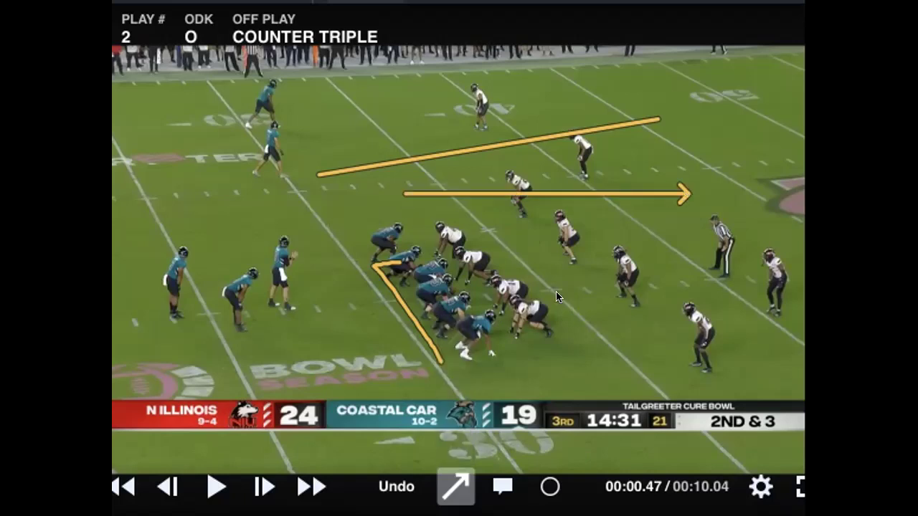
left_click(455, 486)
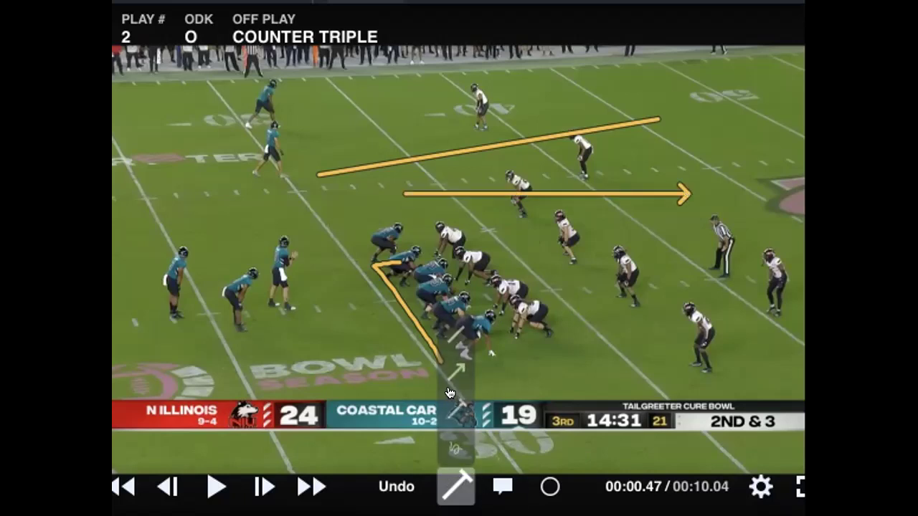
left_click(455, 369)
left_click_drag(541, 378, 703, 287)
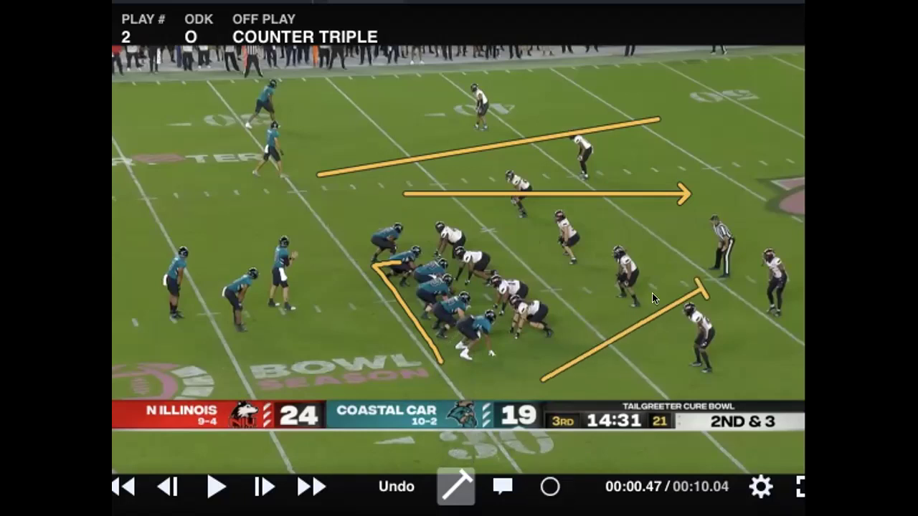
left_click(454, 486)
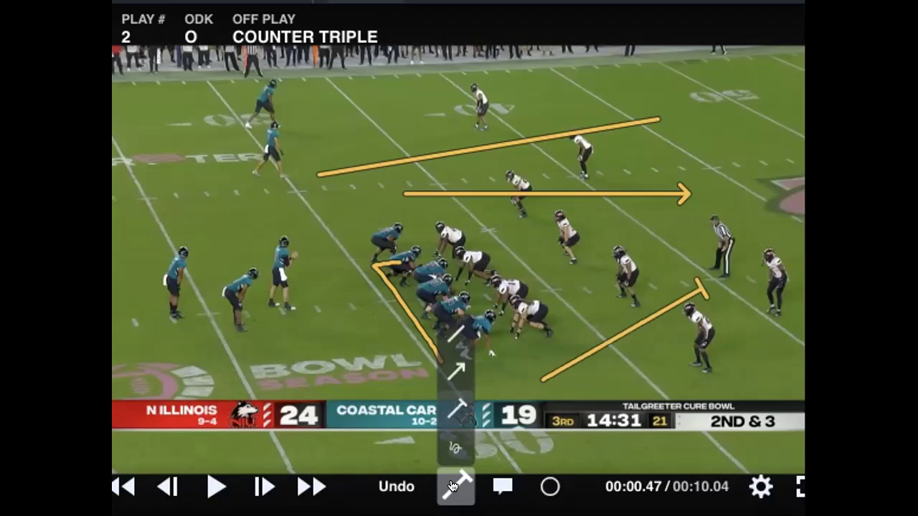
left_click(455, 442)
left_click(396, 486)
left_click(396, 486)
left_click(397, 486)
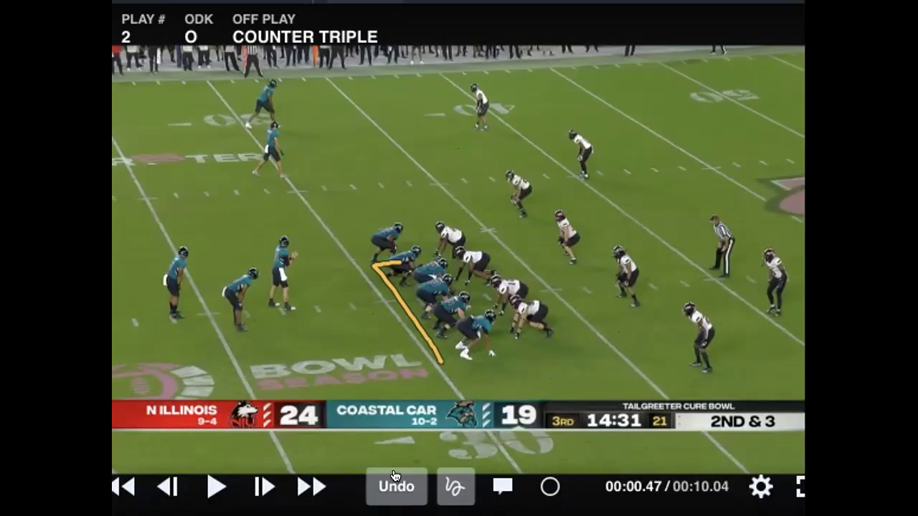
left_click(397, 486)
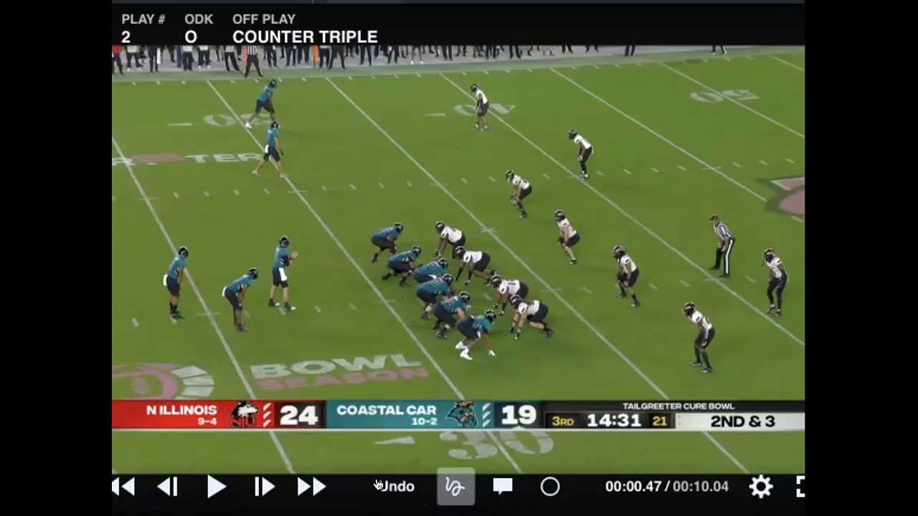
Step: Draw six freehand yellow blocking paths with T-bar ends across the offensive line
mouse_move(390, 265)
left_mouse_down()
mouse_move(461, 390)
mouse_move(482, 373)
left_mouse_up()
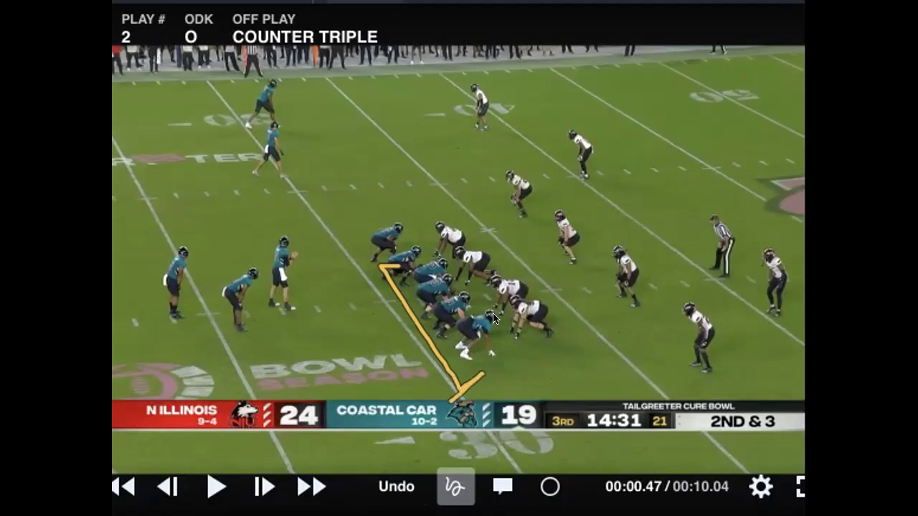
mouse_move(492, 323)
left_mouse_down()
mouse_move(631, 330)
mouse_move(661, 319)
mouse_move(664, 334)
left_mouse_up()
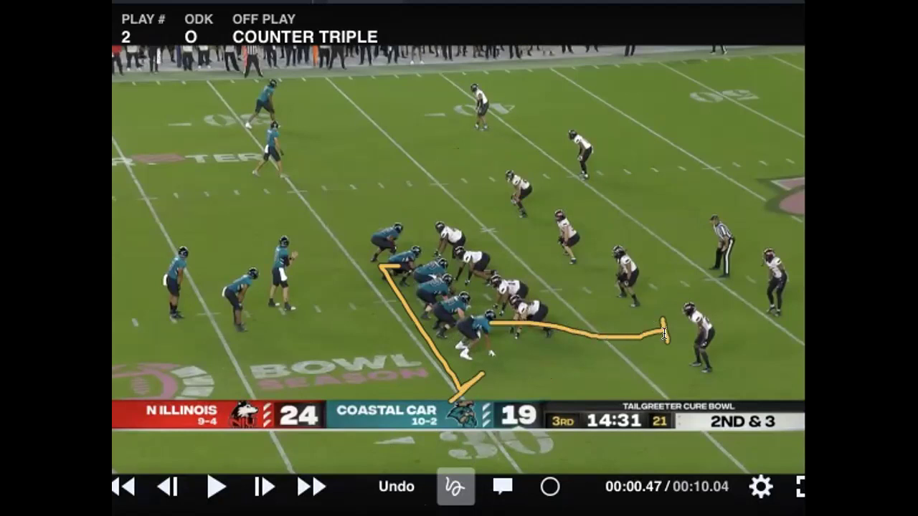
left_click_drag(463, 303, 488, 297)
left_click_drag(445, 276, 613, 287)
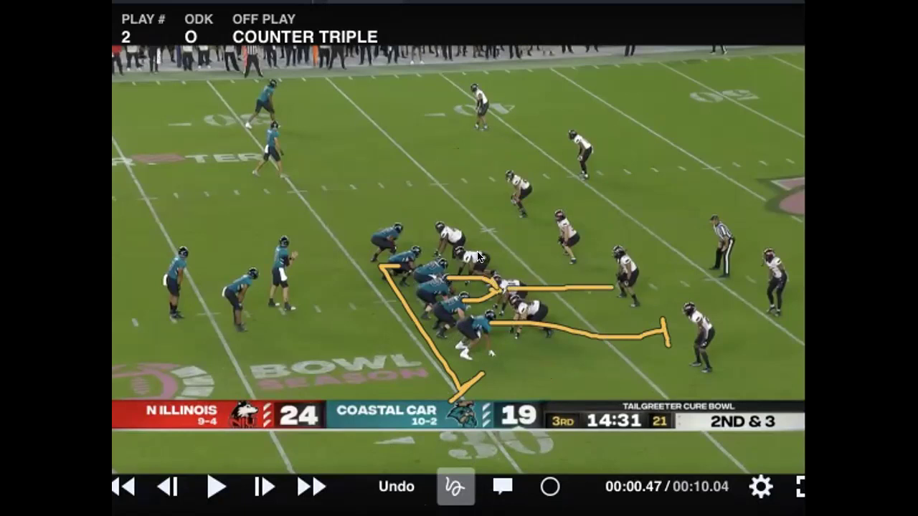
mouse_move(428, 271)
left_mouse_down()
mouse_move(435, 253)
mouse_move(470, 251)
mouse_move(490, 266)
left_mouse_up()
mouse_move(384, 229)
left_mouse_down()
mouse_move(494, 238)
mouse_move(545, 216)
mouse_move(559, 252)
left_mouse_up()
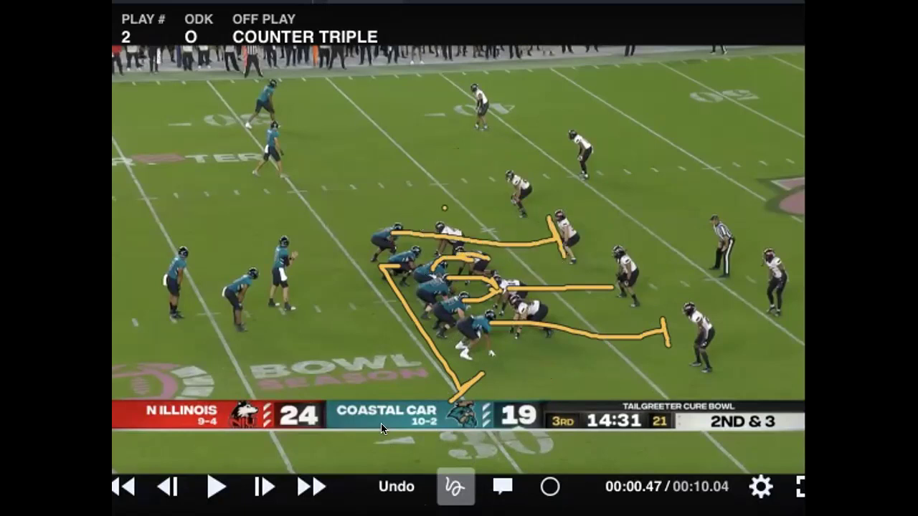
Step: Add a circle, then shrink and move it around the top player
left_click(550, 486)
left_click(449, 261)
left_click_drag(448, 261, 441, 216)
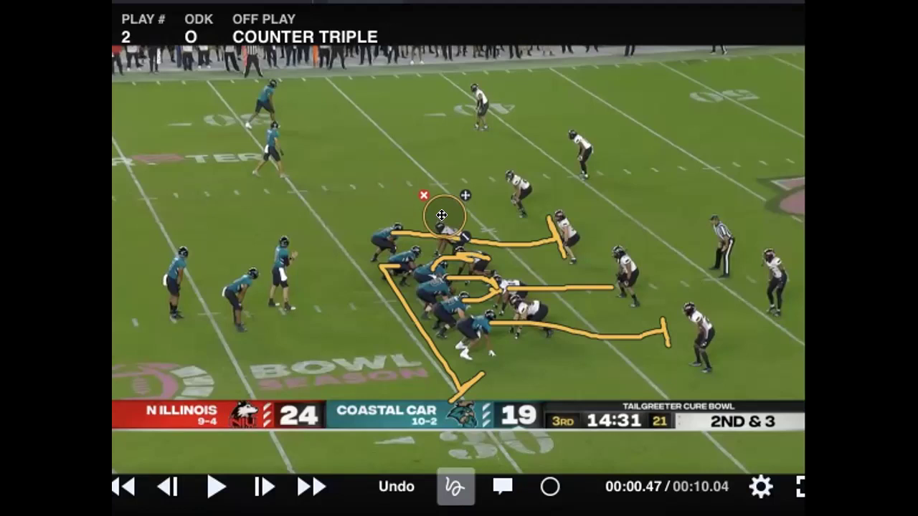
left_click(448, 486)
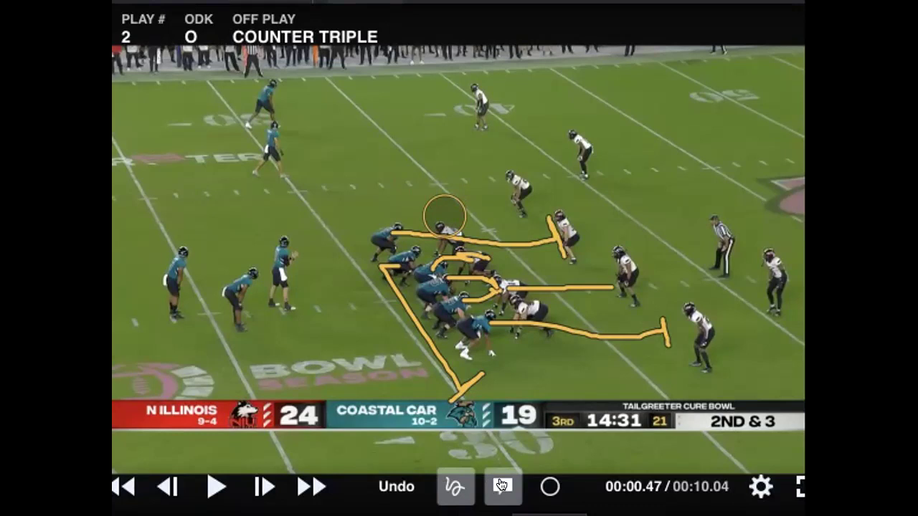
left_click(547, 488)
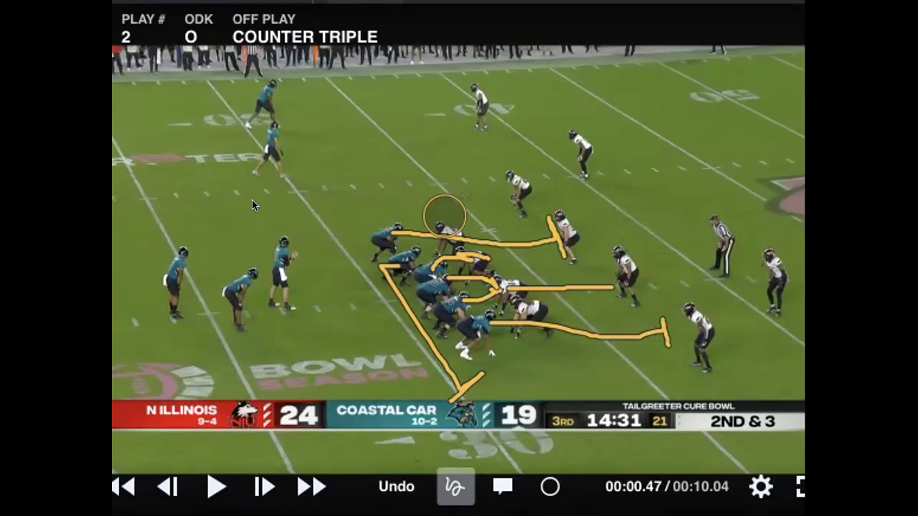
Step: Add the note 'This is how it should be blocked', move it higher, and resume playback
left_click(502, 487)
left_click(481, 128)
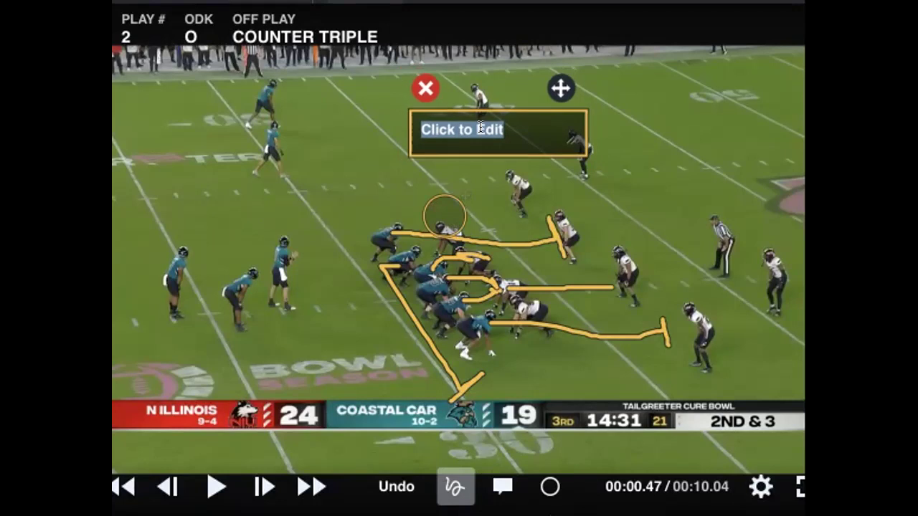
type("This is ")
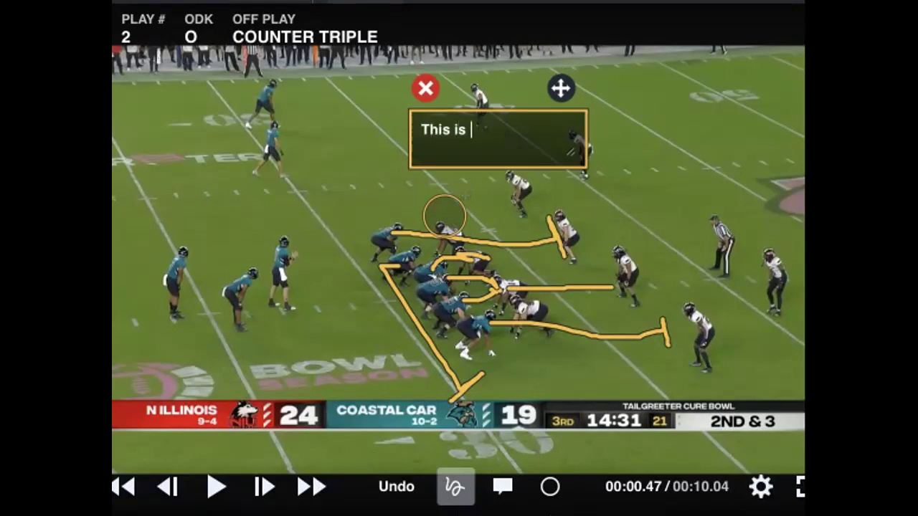
type("how it should be ")
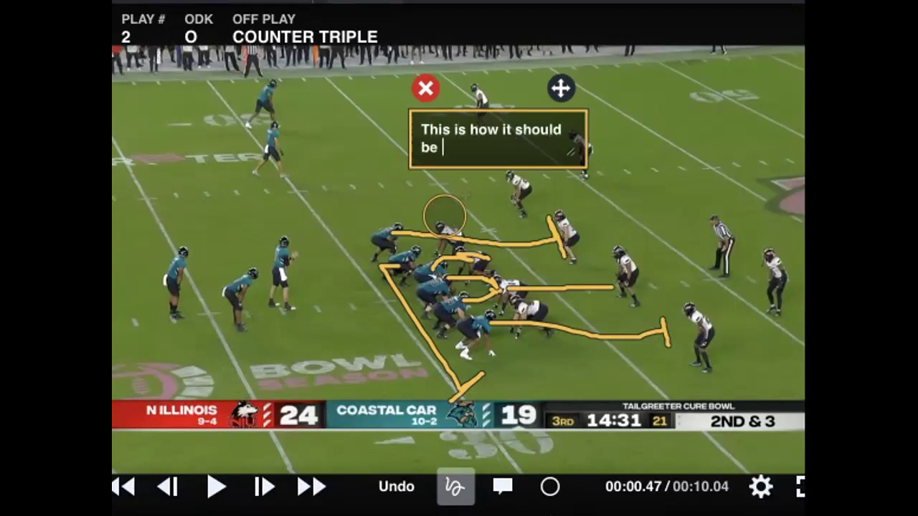
type("blocked")
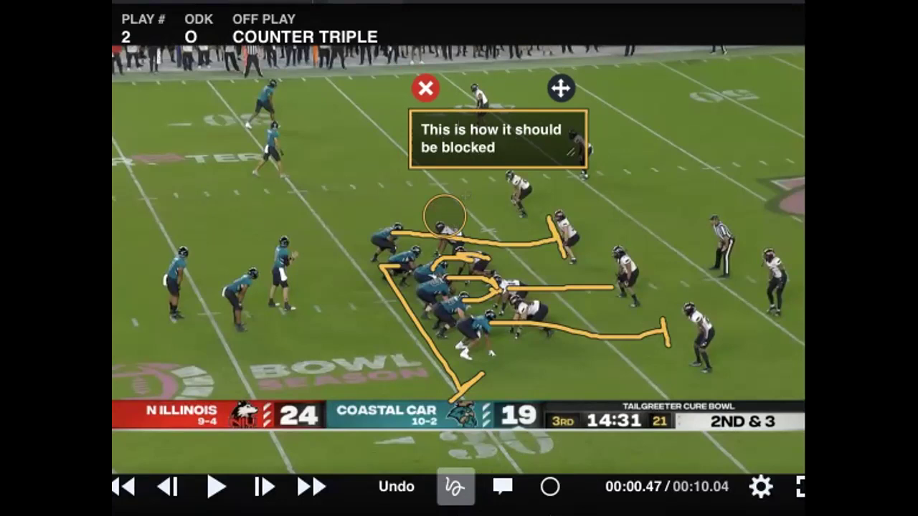
left_click(504, 88)
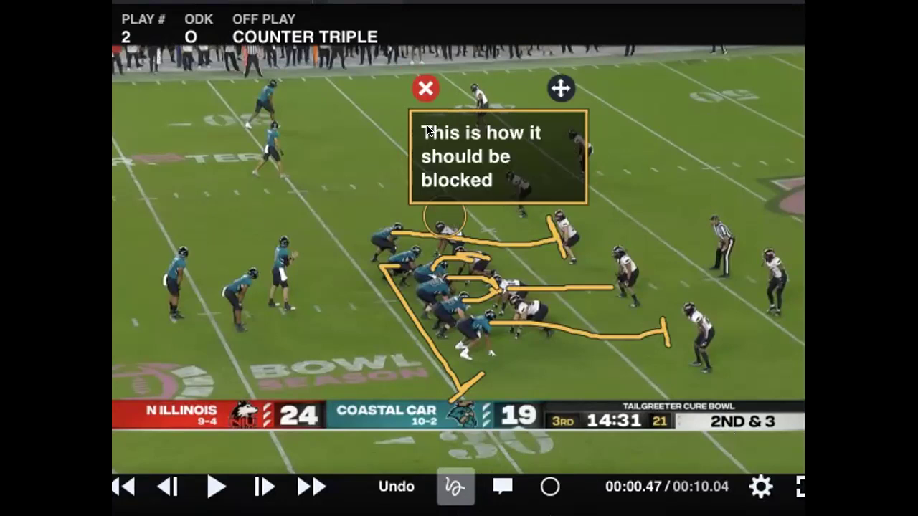
left_click_drag(561, 88, 610, 76)
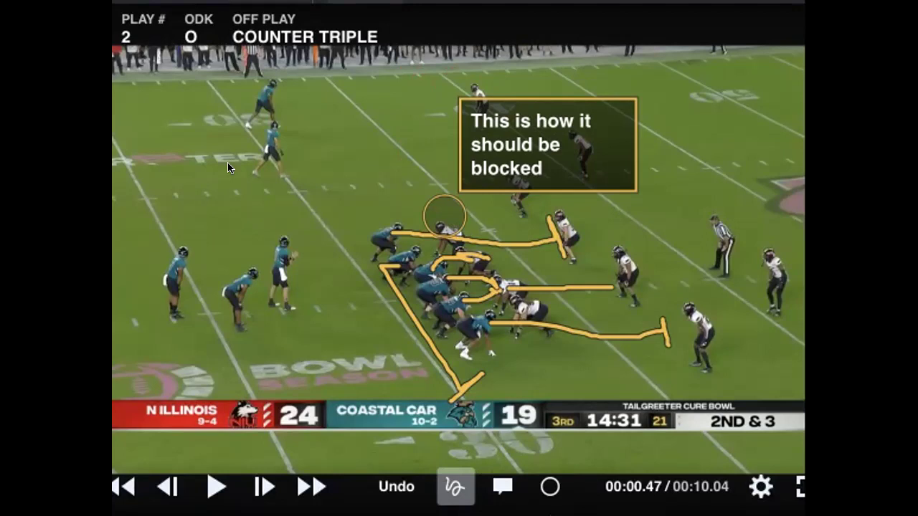
key("space")
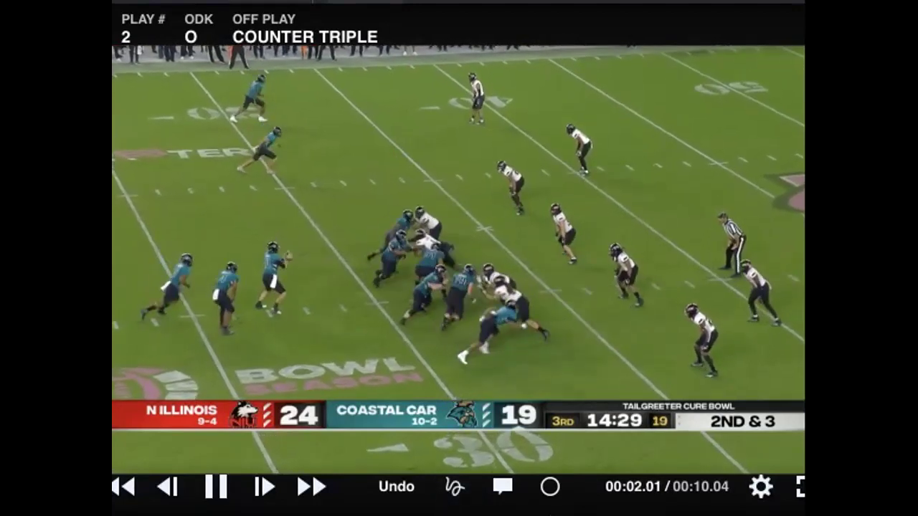
Step: Pause the clip, step through frames, and try a pen stroke at the offensive line
left_click(454, 487)
key("Left")
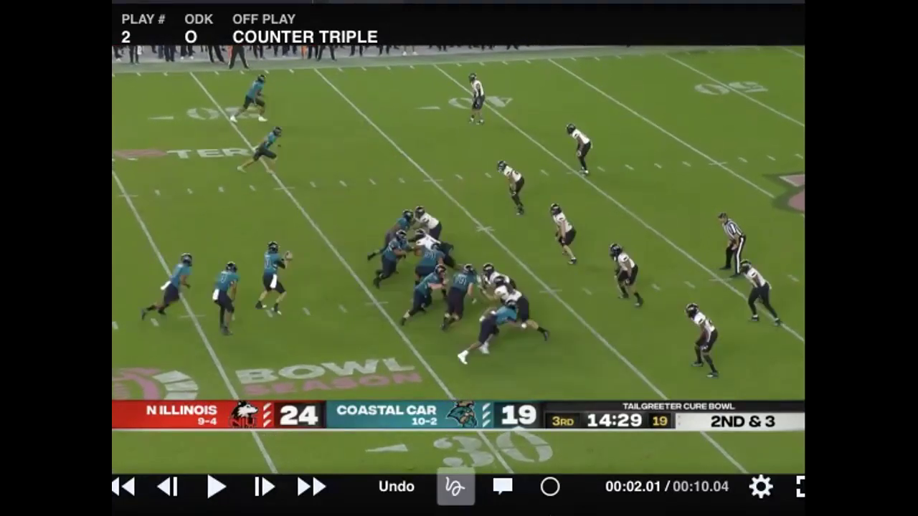
key("Right")
key("Left")
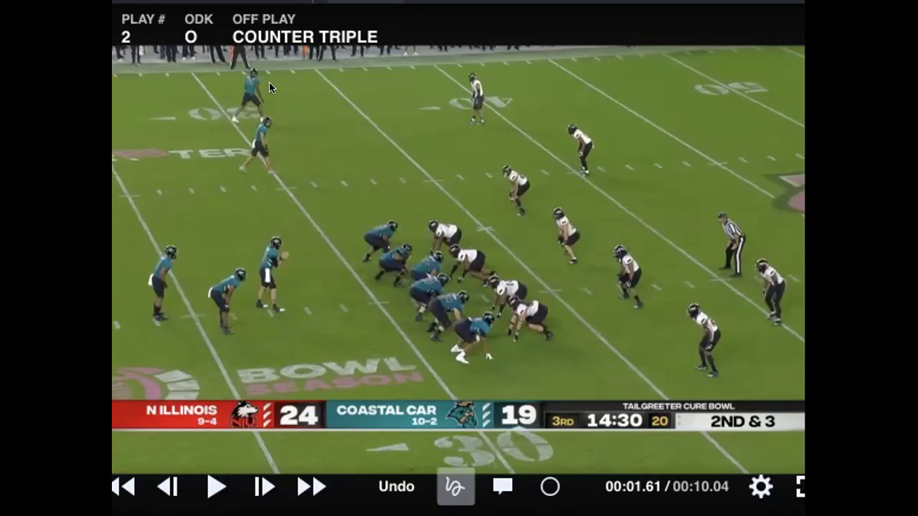
mouse_move(423, 263)
left_mouse_down()
mouse_move(463, 254)
mouse_move(417, 237)
left_mouse_up()
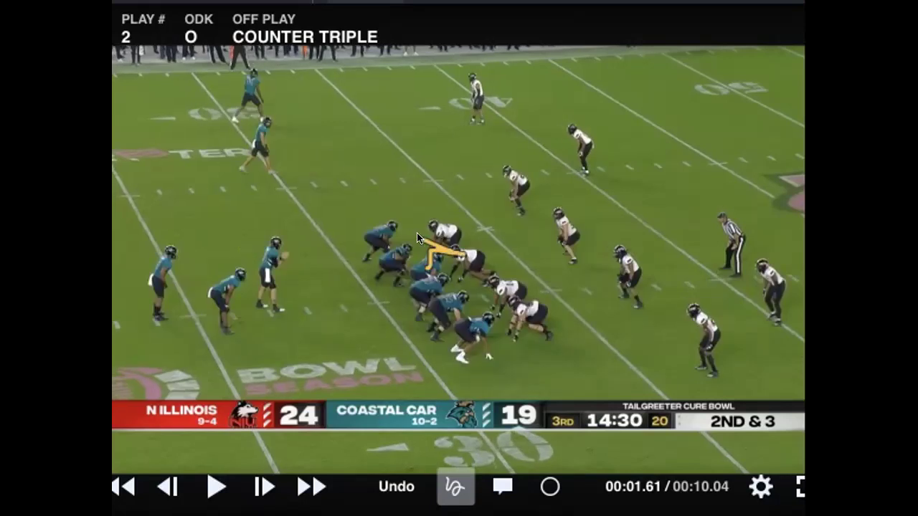
key("space")
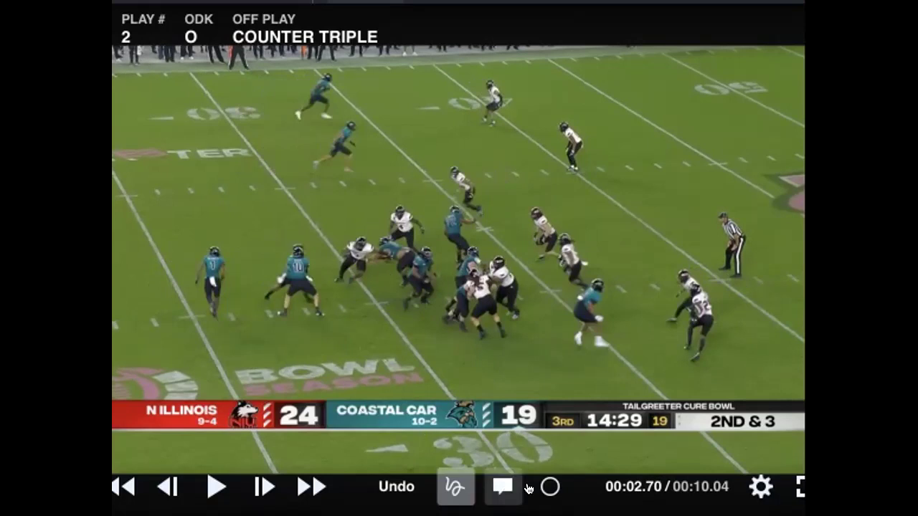
Step: Ring the blocking collision at 00:02.70 with an enlarged yellow circle and add a blank text note
left_click(550, 487)
left_click_drag(446, 236, 365, 222)
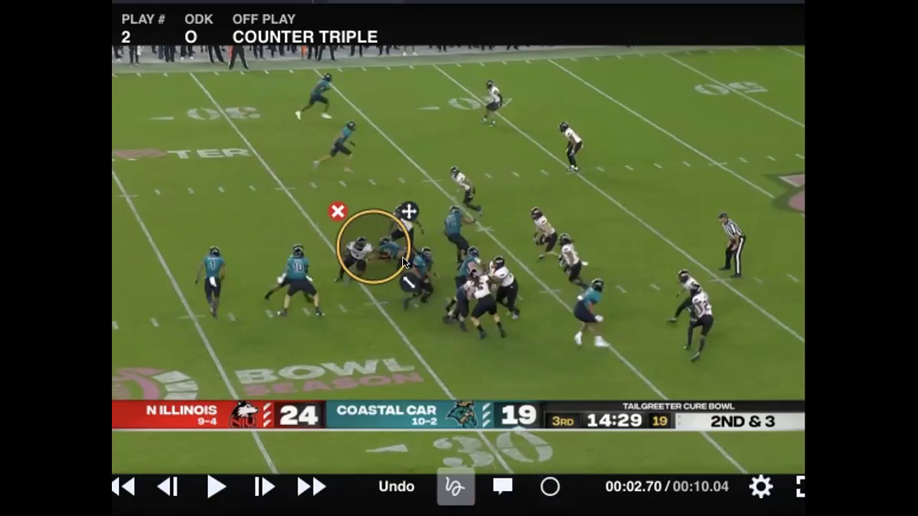
mouse_move(402, 273)
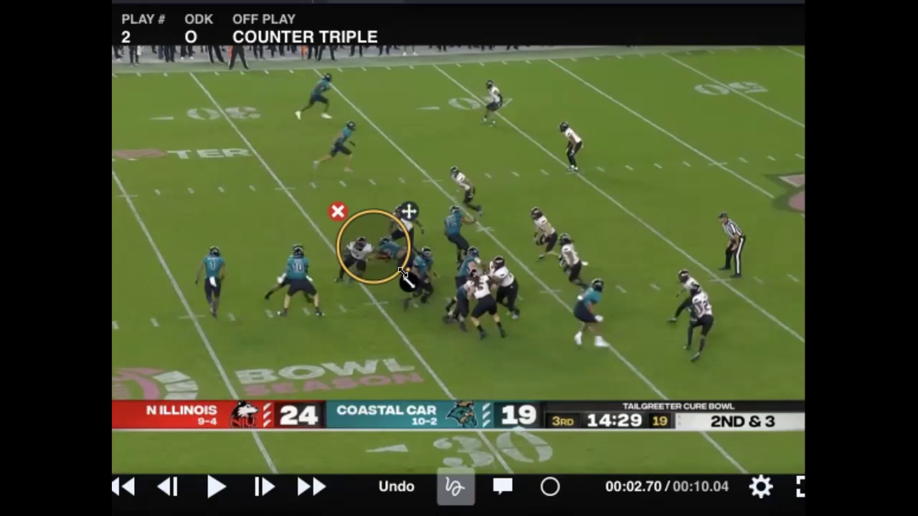
left_click_drag(406, 279, 459, 327)
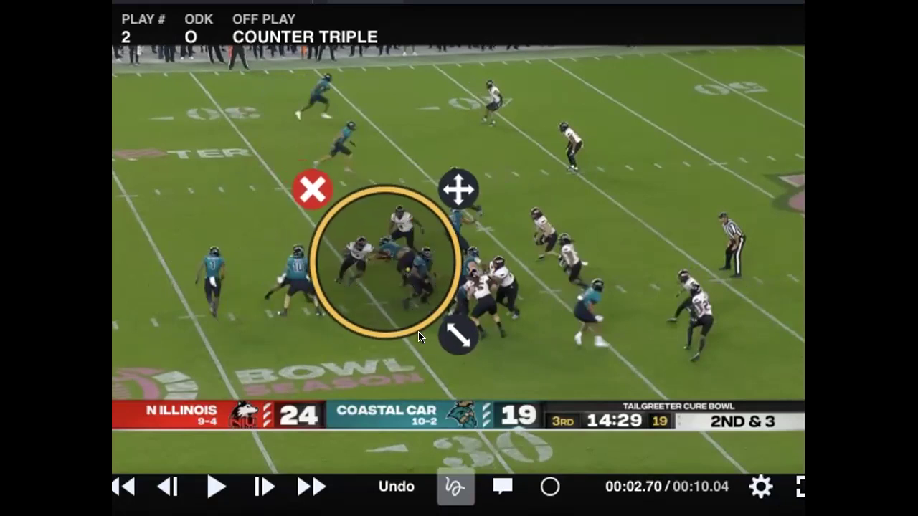
left_click(502, 487)
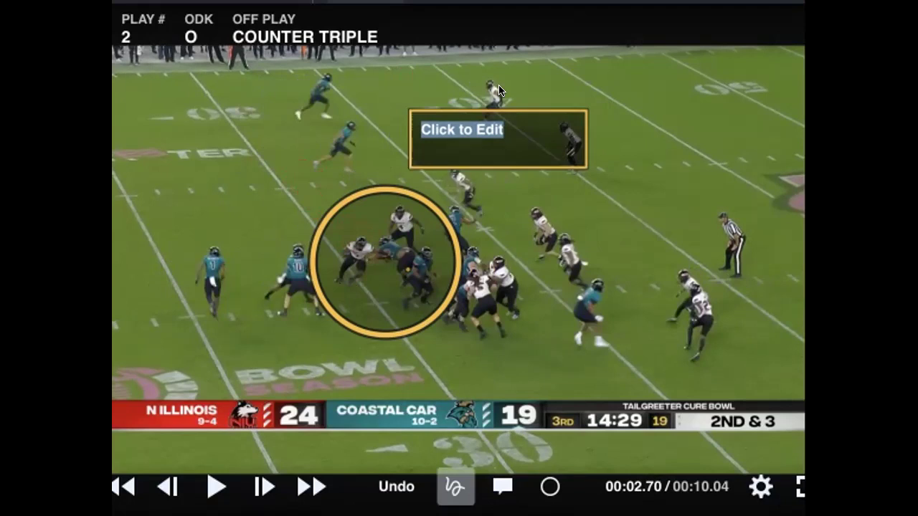
Step: Type the note 'Have your eyes up sooner be ready', then delete it unfinished
type("Be")
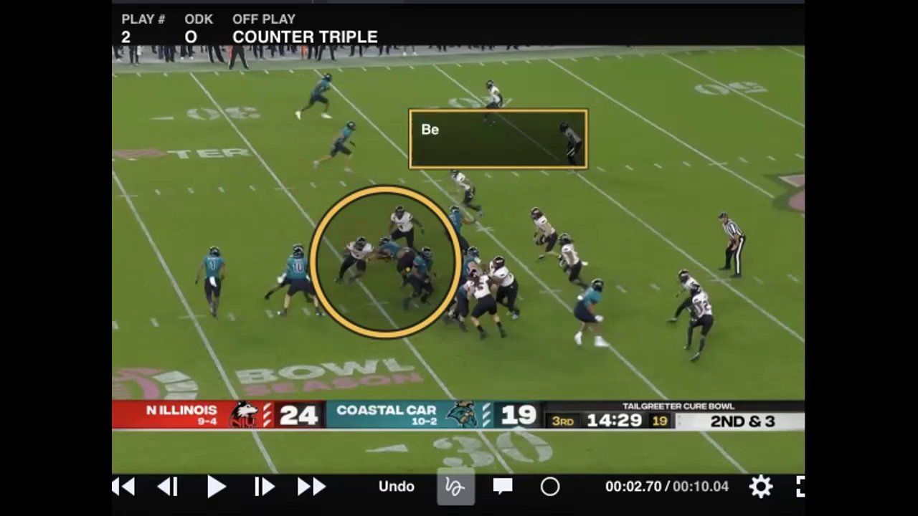
key("BackSpace")
key("BackSpace")
type("Have your eyes up sooner")
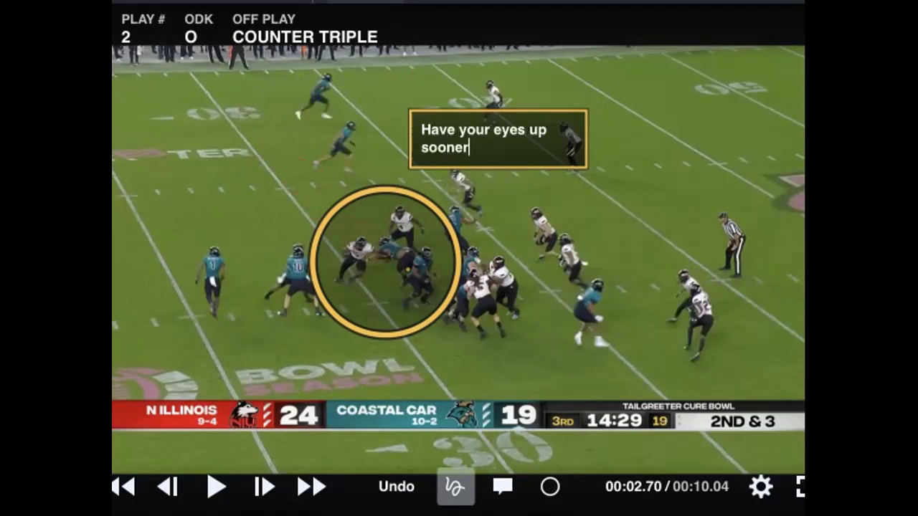
type(" be ")
type("ready")
key("BackSpace")
key("BackSpace")
key("BackSpace")
key("BackSpace")
key("BackSpace")
key("BackSpace")
key("BackSpace")
key("ctrl+a")
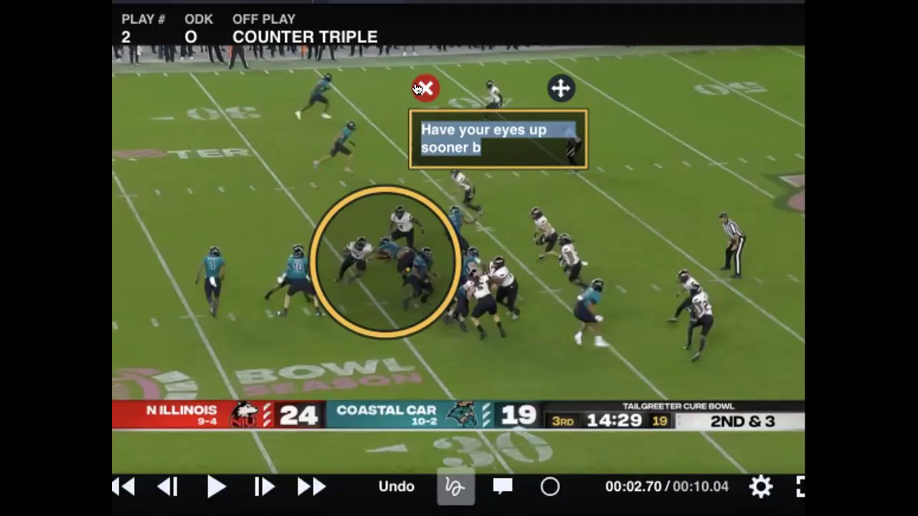
left_click(423, 88)
Step: Resume the clip, then switch to play 3, Zone Triple Lead, and play it from the start
left_click(670, 331)
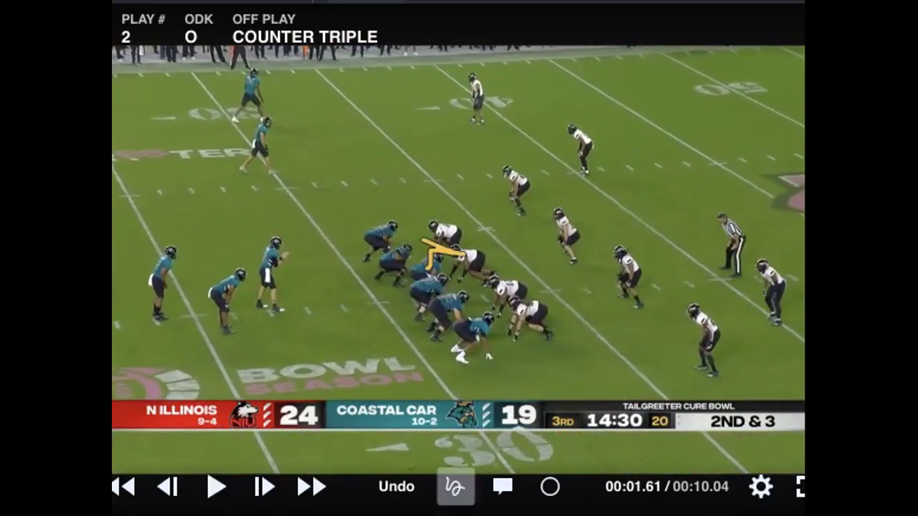
key("Down")
left_click(649, 225)
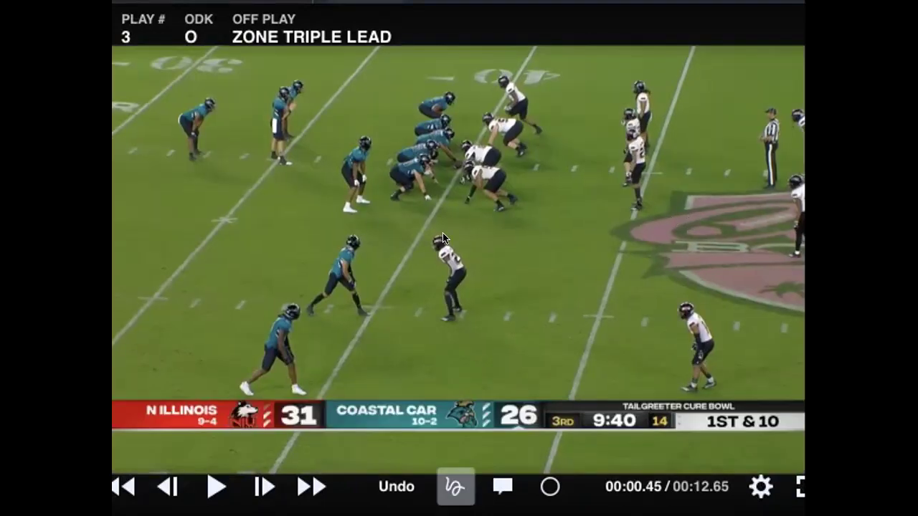
key("space")
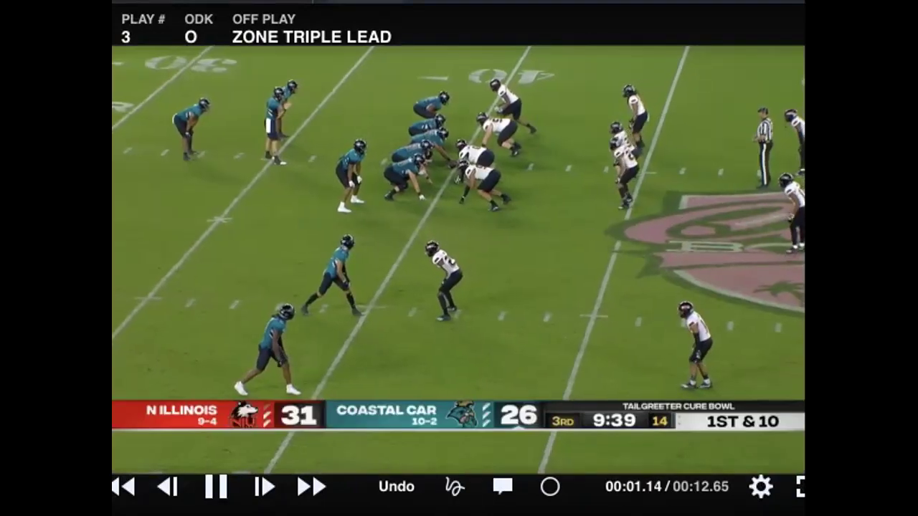